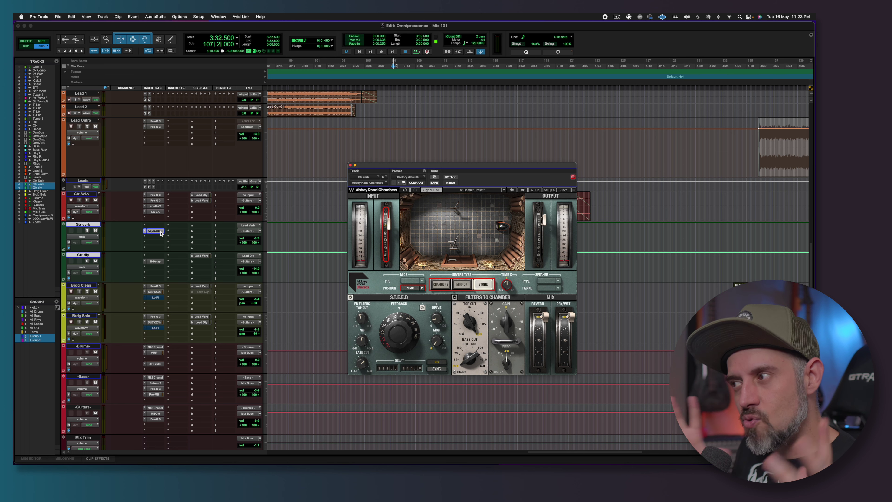
- Open the delay insert on Gtr dly and play the guitar solo passage in the full mix
{"action": "left_click", "coordinate": [155, 261]}
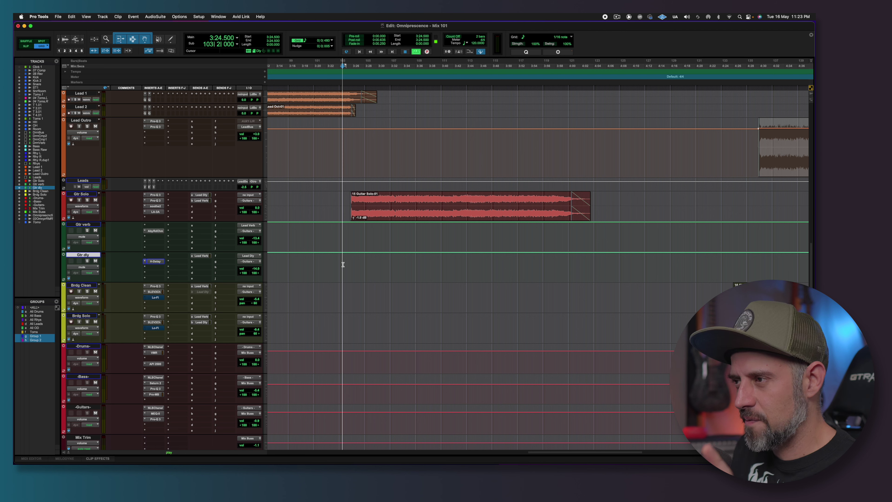
{"action": "key", "text": "space"}
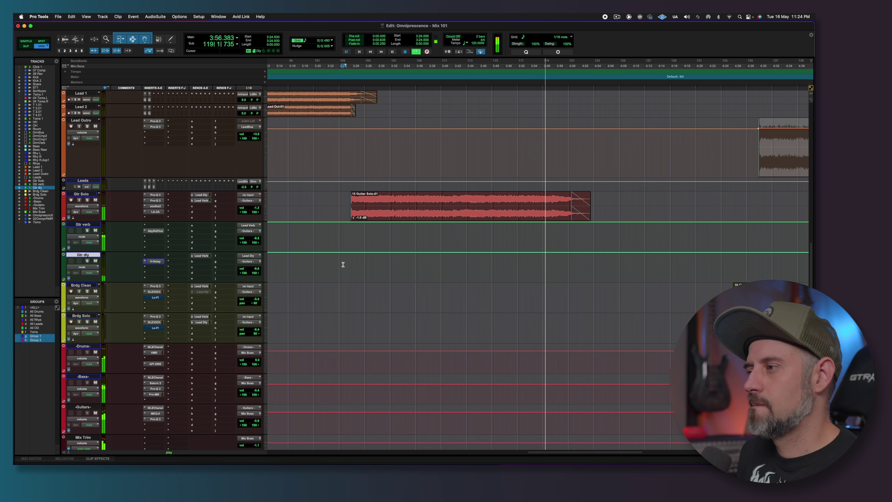
{"action": "key", "text": "t"}
{"action": "scroll", "coordinate": [345, 246], "scroll_direction": "left", "scroll_amount": 8}
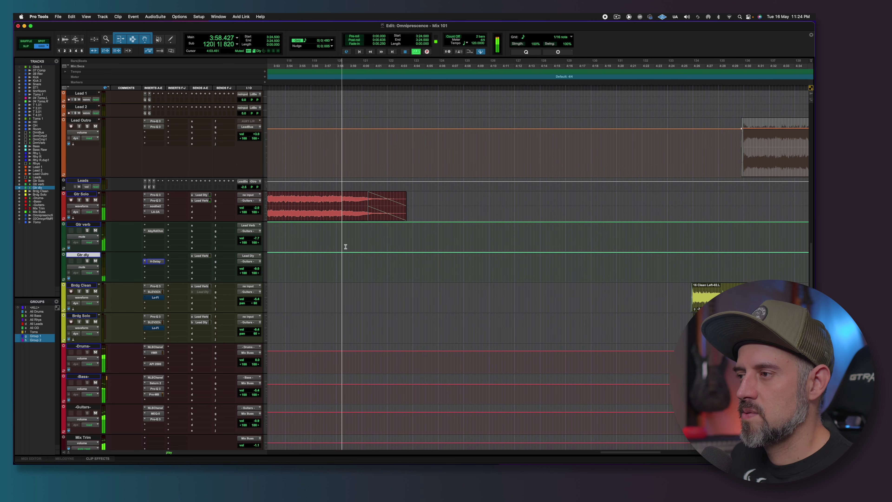
{"action": "key", "text": "r"}
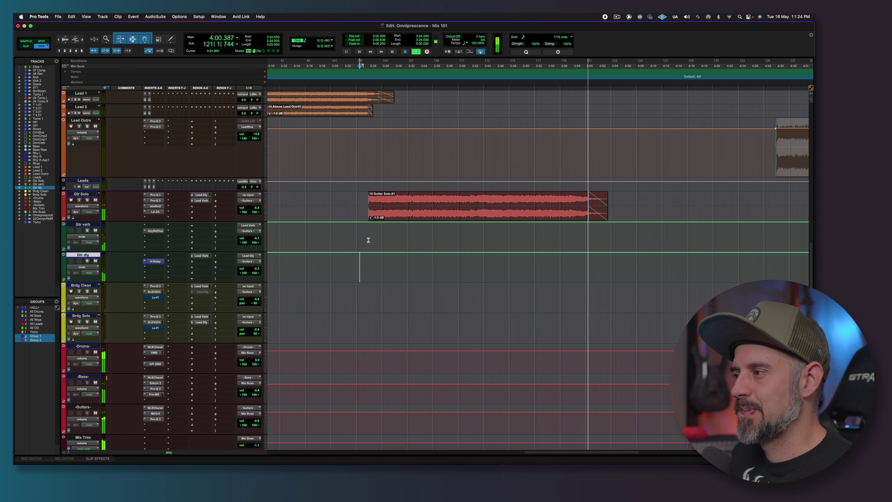
{"action": "scroll", "coordinate": [372, 239], "scroll_direction": "right", "scroll_amount": 2}
{"action": "scroll", "coordinate": [378, 238], "scroll_direction": "right", "scroll_amount": 1}
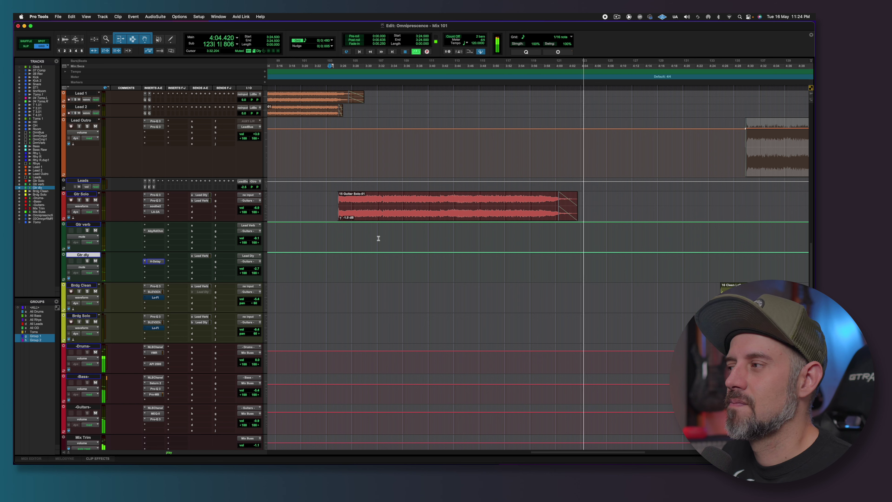
{"action": "key", "text": "space"}
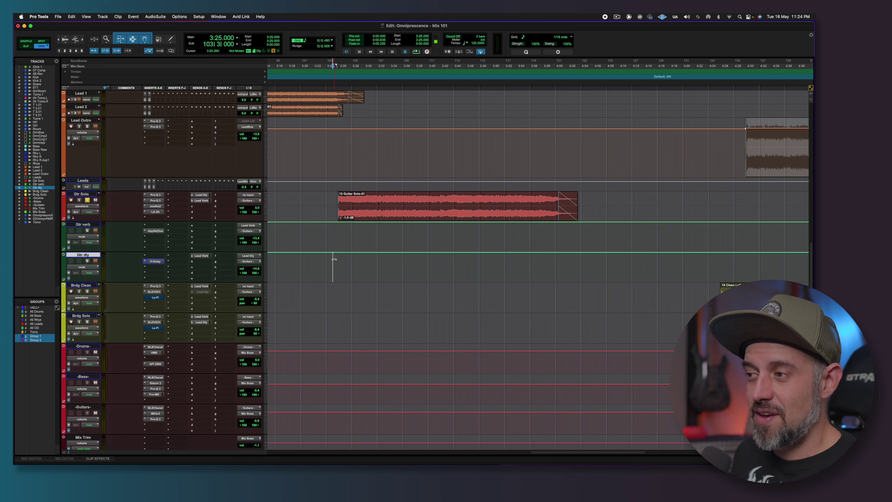
- Play the guitar solo from 3:25.250 with only Gtr Solo, Gtr verb and Gtr dly soloed
{"action": "left_click", "coordinate": [335, 262]}
{"action": "key", "text": "space"}
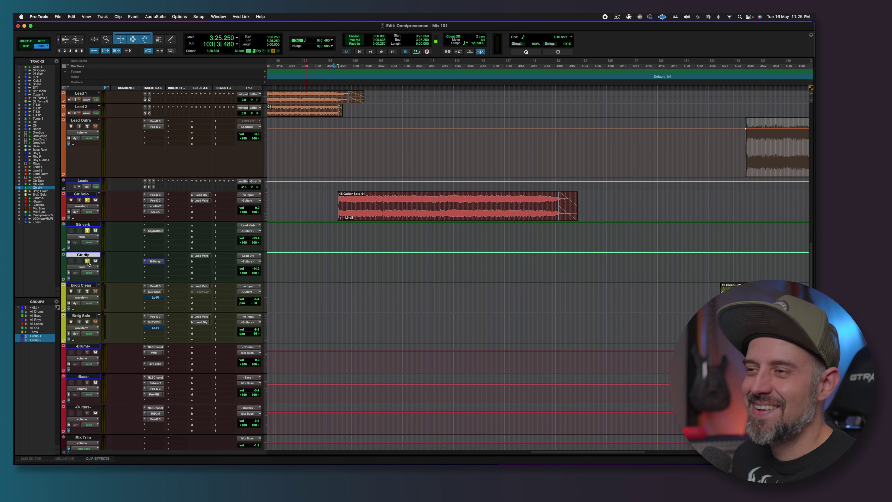
{"action": "key", "text": "space"}
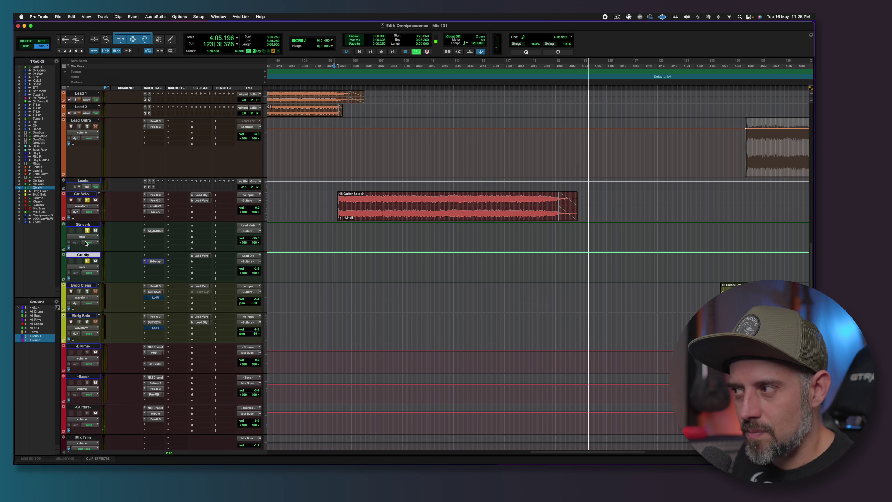
{"action": "key", "text": "space"}
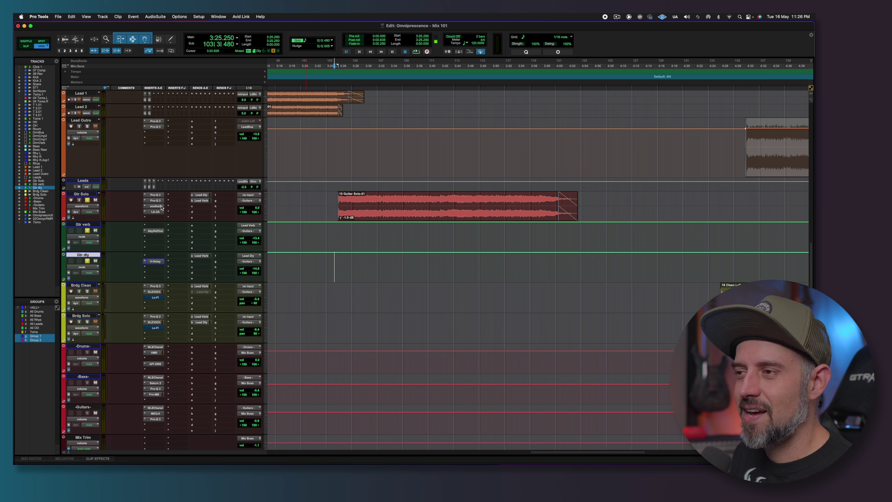
- Examine the EQ curves of both Pro-Q 3 inserts on the Gtr Solo track
{"action": "left_click", "coordinate": [154, 195]}
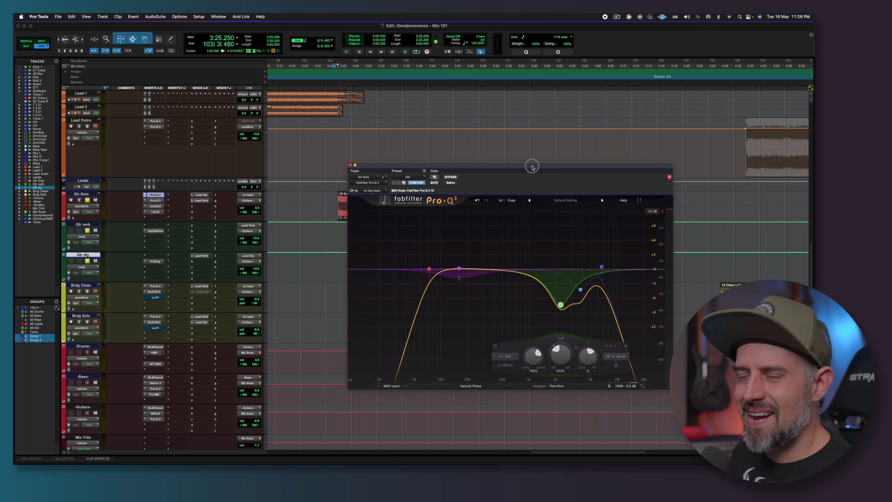
{"action": "left_click_drag", "start_coordinate": [532, 165], "coordinate": [499, 122]}
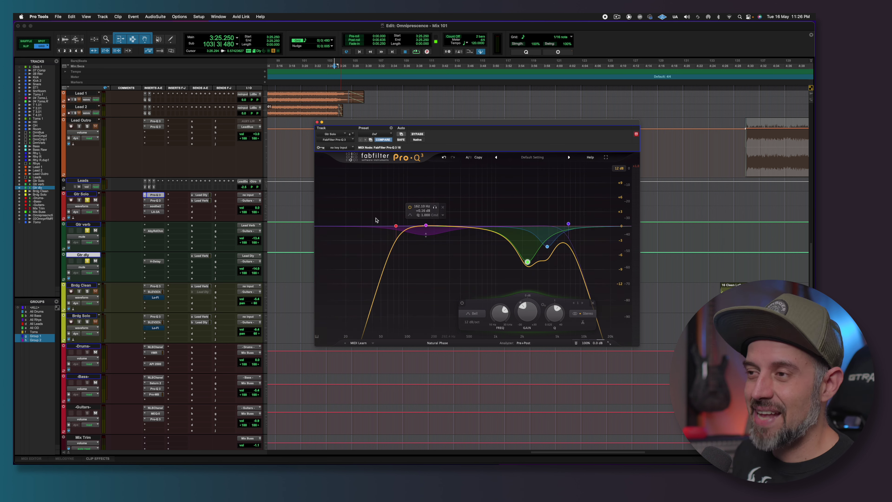
{"action": "left_click", "coordinate": [157, 201]}
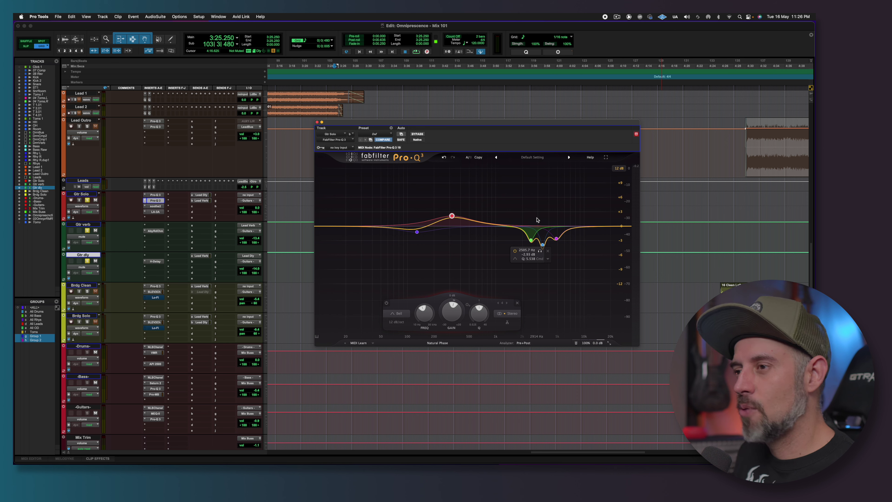
- Audition Gtr Solo without processing, with all its inserts bypassed and Gtr verb and Gtr dly unsoloed
{"action": "left_click", "coordinate": [156, 200], "text": "super"}
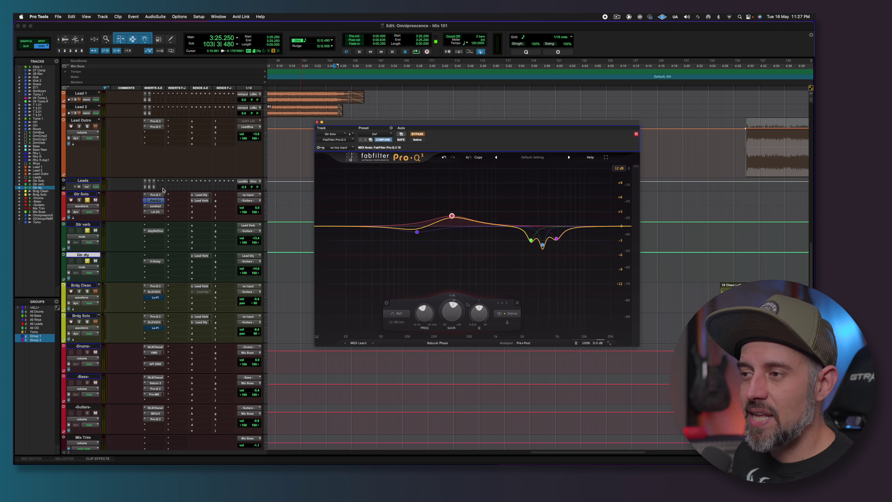
{"action": "left_click", "coordinate": [156, 201], "text": "super"}
{"action": "left_click", "coordinate": [90, 194]}
{"action": "key", "text": "shift+a"}
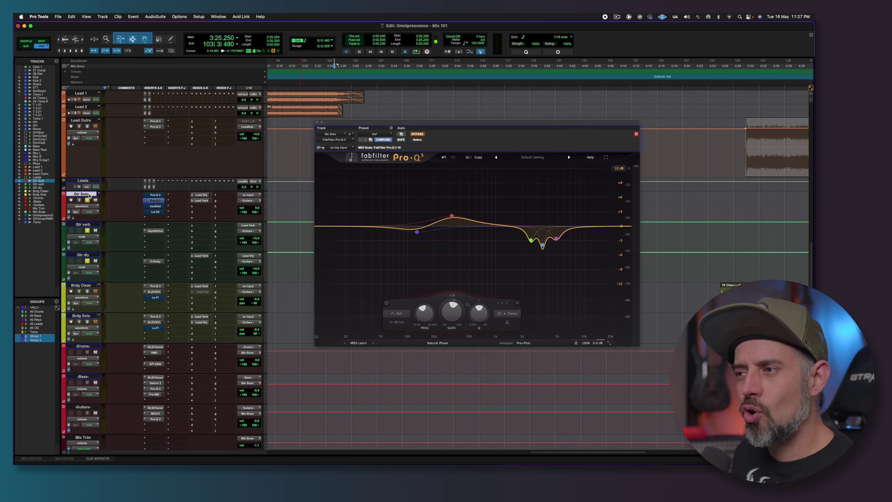
{"action": "left_click", "coordinate": [88, 230]}
{"action": "left_click", "coordinate": [86, 261]}
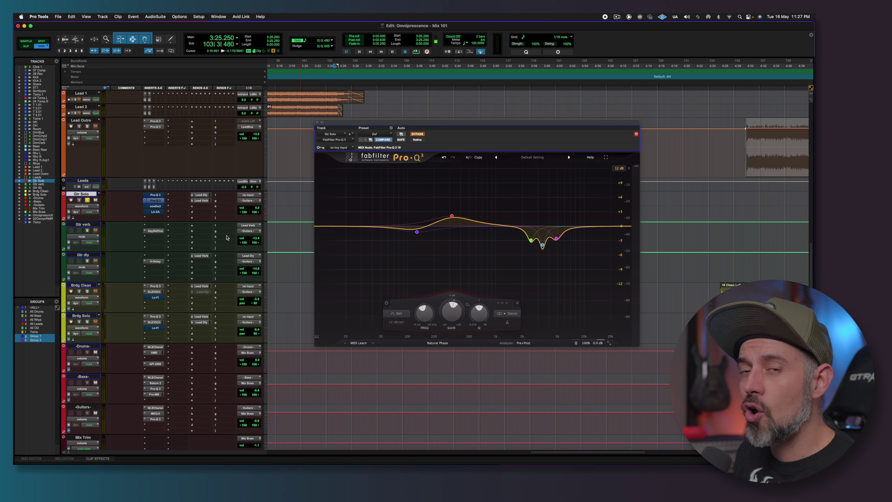
{"action": "key", "text": "space"}
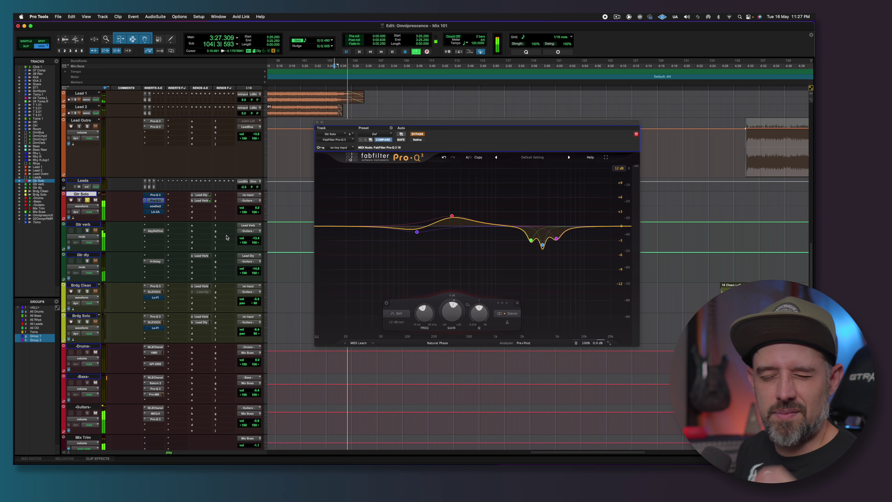
{"action": "key", "text": "space"}
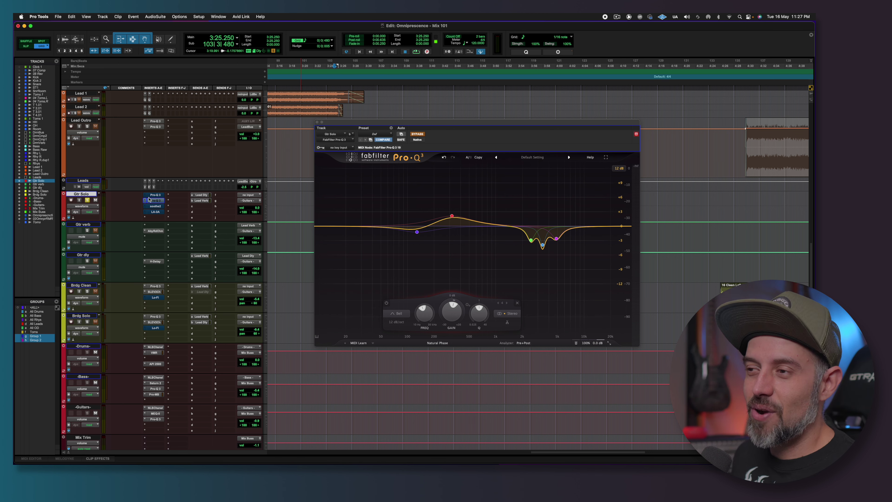
- Re-enable both Pro-Q 3 inserts on Gtr Solo, review their curves and close the plug-in windows
{"action": "left_click", "coordinate": [157, 200], "text": "super"}
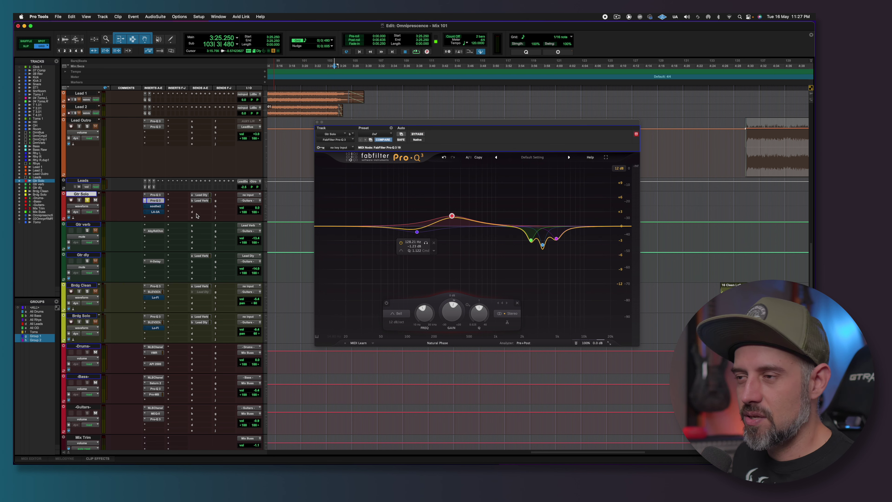
{"action": "left_click", "coordinate": [155, 194]}
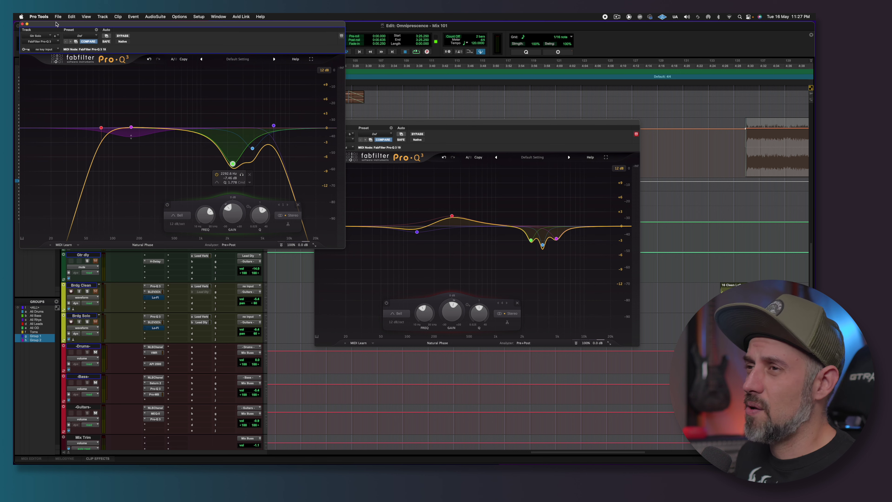
{"action": "left_click", "coordinate": [22, 24]}
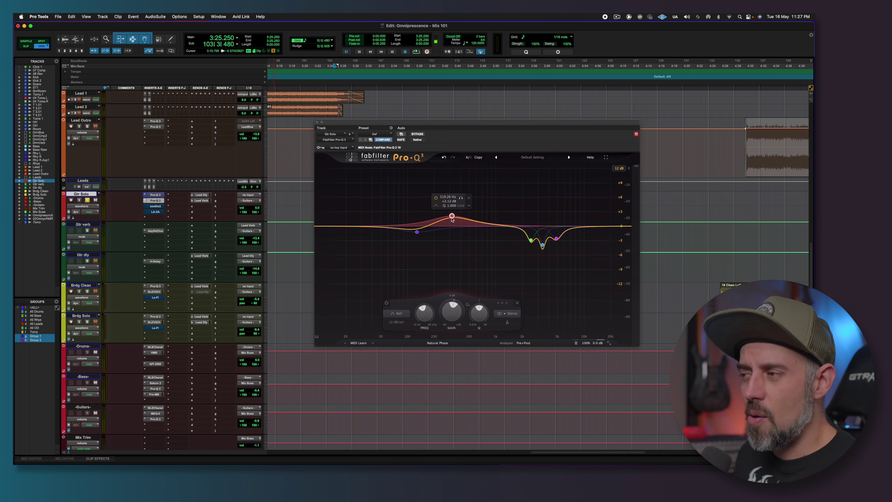
{"action": "left_click", "coordinate": [317, 122]}
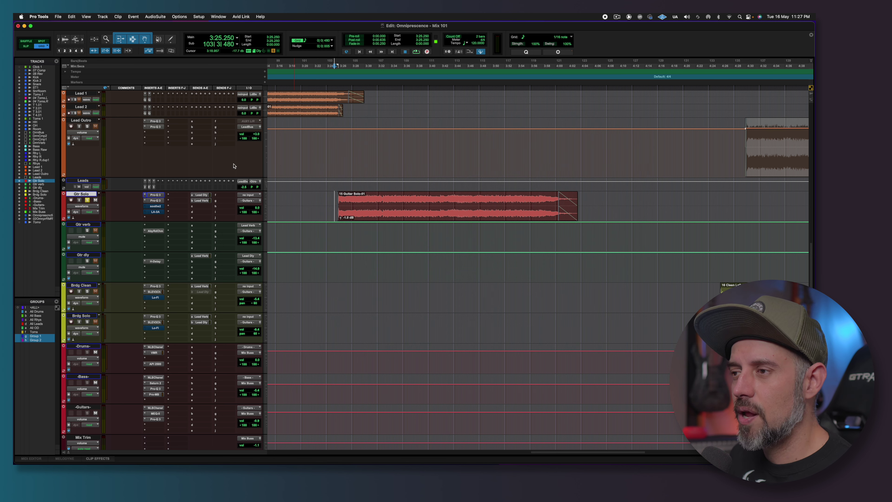
- Open soothe2 on Gtr Solo to review its Guitar de-spike settings, moving its window clear of the solo clip
{"action": "left_click", "coordinate": [155, 206]}
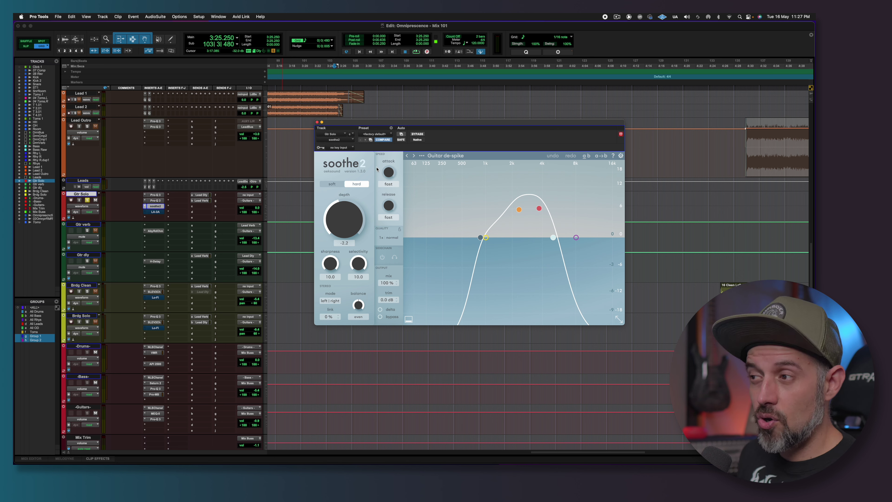
{"action": "mouse_move", "coordinate": [343, 219]}
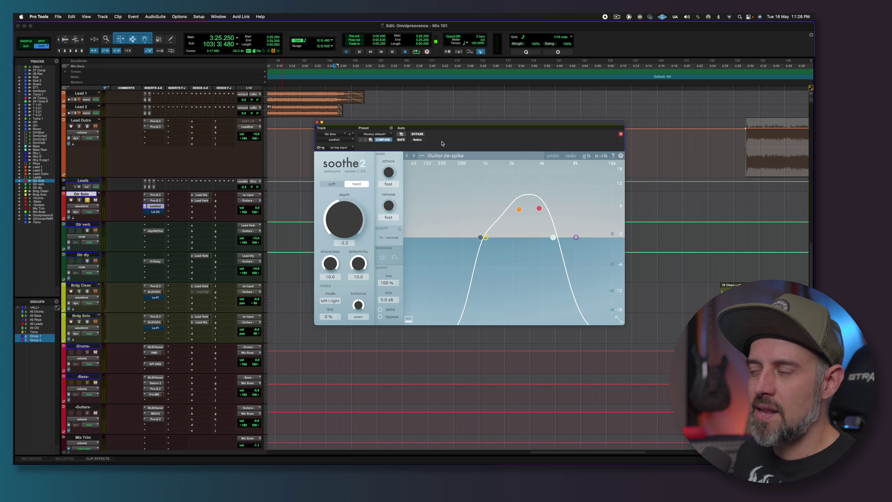
{"action": "left_click_drag", "start_coordinate": [470, 128], "coordinate": [456, 237]}
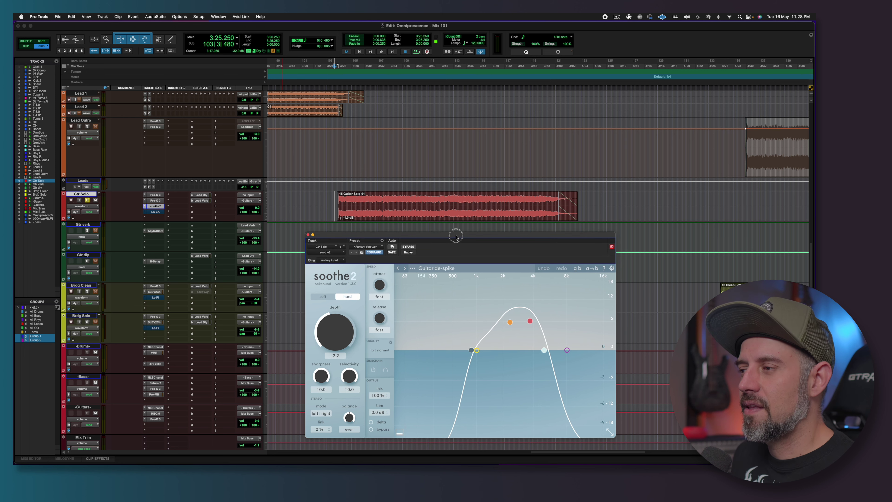
- Compare the solo with soothe2 bypassed and active, playing the passage selected from 3:48.000
{"action": "left_click", "coordinate": [404, 248]}
{"action": "key", "text": "space"}
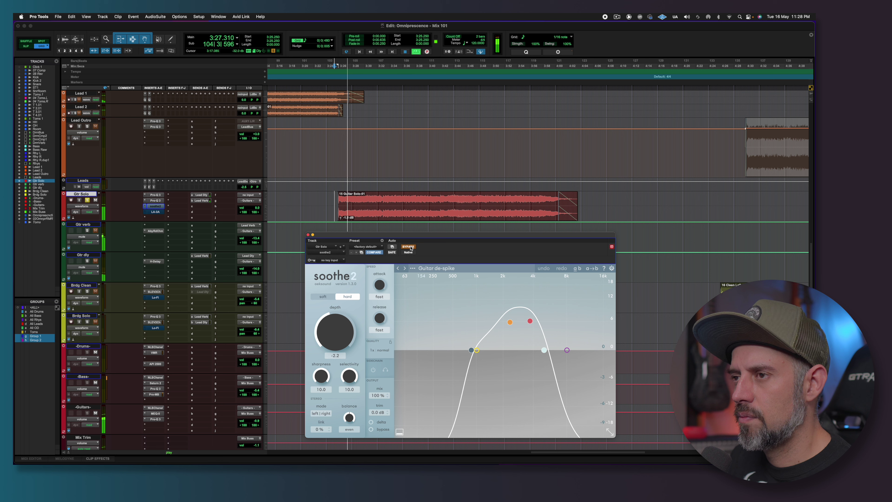
{"action": "key", "text": "space"}
{"action": "left_click_drag", "start_coordinate": [429, 198], "coordinate": [498, 198]}
{"action": "key", "text": "space"}
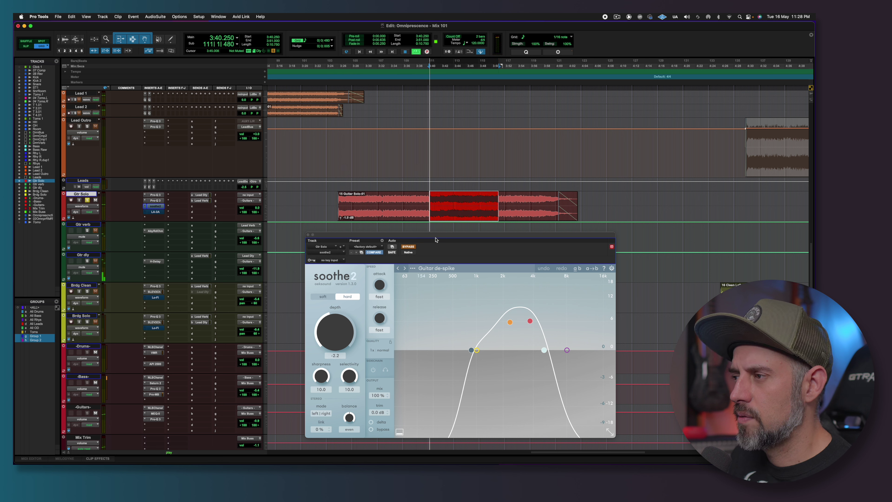
{"action": "left_click_drag", "start_coordinate": [480, 205], "coordinate": [529, 206]}
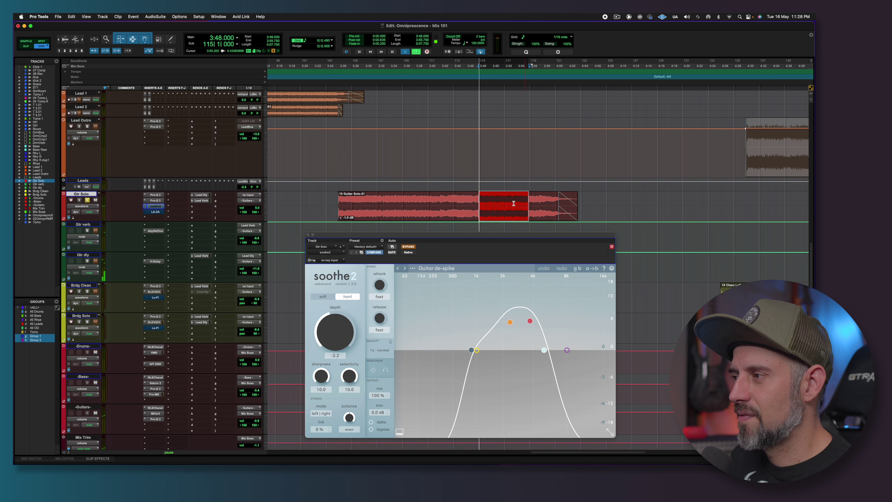
{"action": "left_click", "coordinate": [409, 247]}
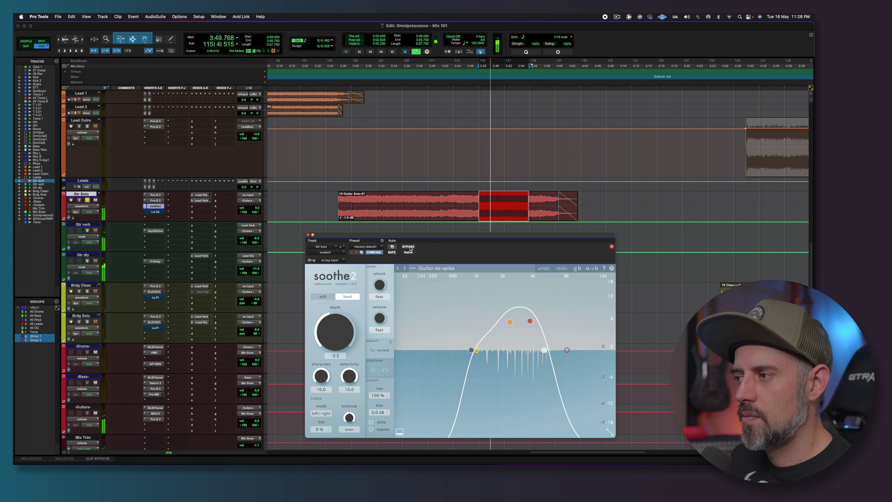
{"action": "left_click", "coordinate": [409, 247]}
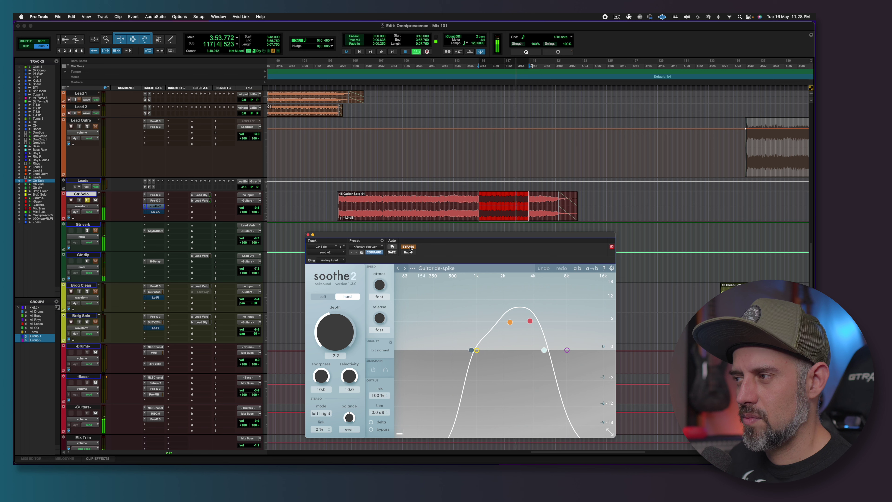
- Compare soothe2 bypassed and active on the solo passage from 3:35.000 to 3:44.750, leave it active and close its window
{"action": "left_click_drag", "start_coordinate": [396, 203], "coordinate": [457, 203]}
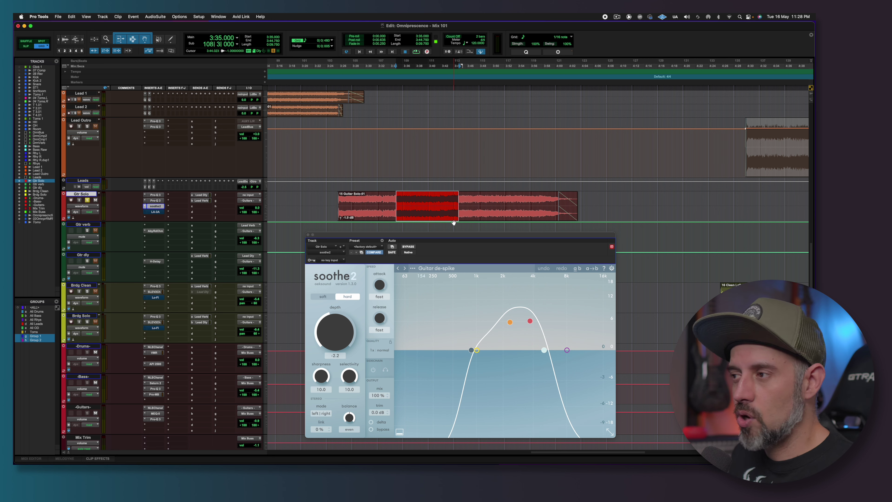
{"action": "key", "text": "space"}
{"action": "left_click", "coordinate": [409, 246]}
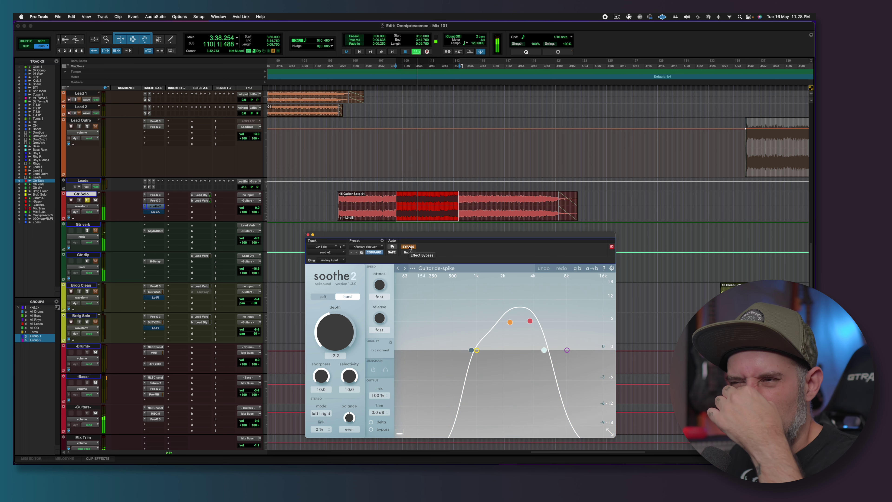
{"action": "left_click", "coordinate": [408, 247]}
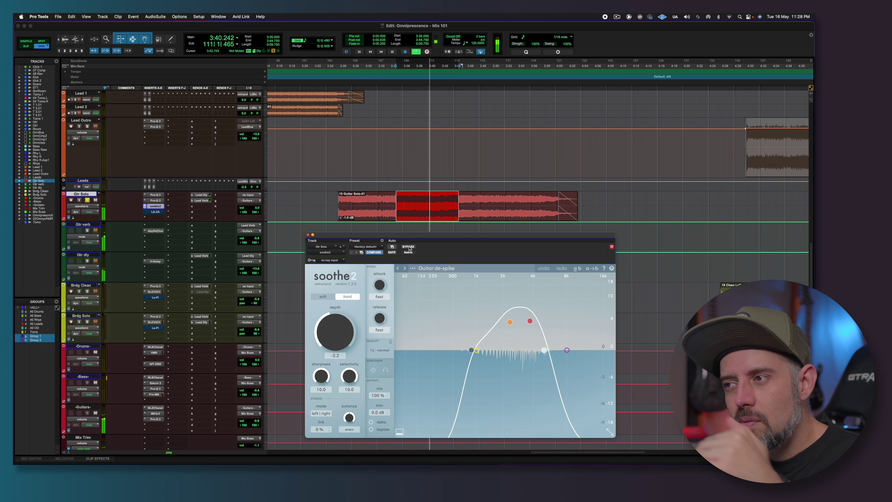
{"action": "left_click", "coordinate": [408, 247]}
{"action": "left_click", "coordinate": [408, 247]}
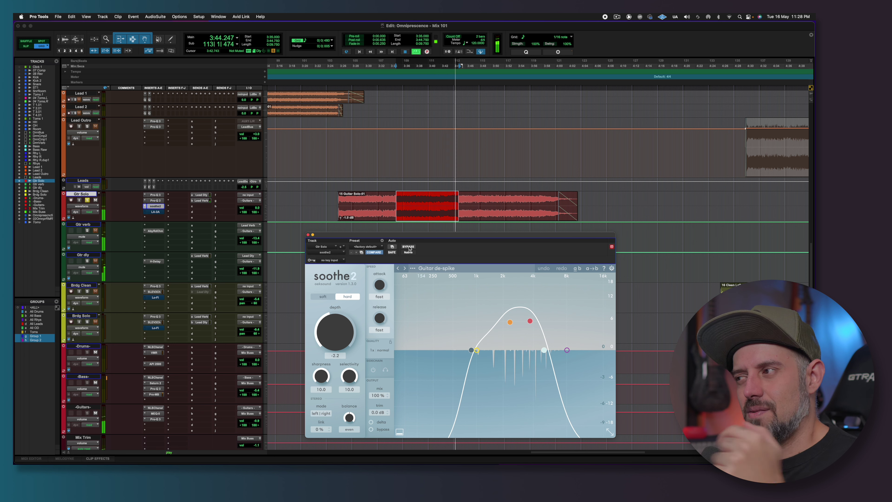
{"action": "key", "text": "space"}
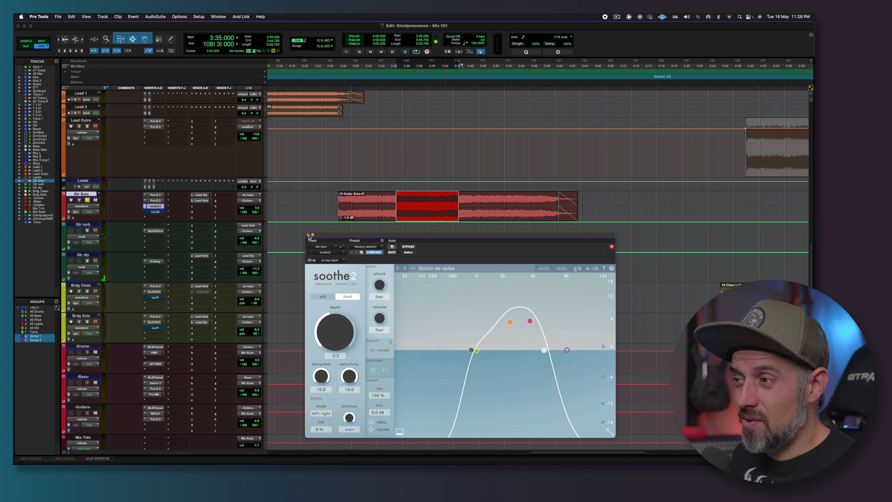
{"action": "left_click", "coordinate": [308, 234]}
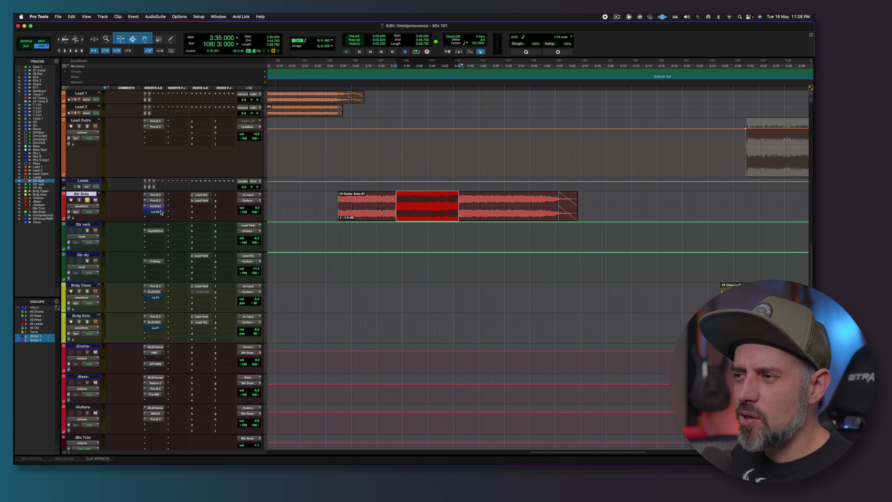
- Open the Teletronix LA-3A on Gtr Solo to review its gain and peak reduction settings, and close its window
{"action": "left_click", "coordinate": [155, 212]}
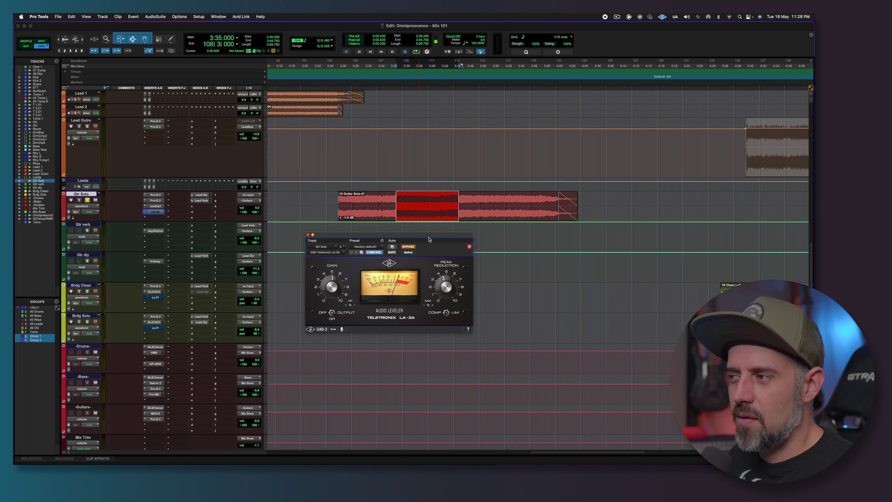
{"action": "left_click_drag", "start_coordinate": [427, 238], "coordinate": [463, 233]}
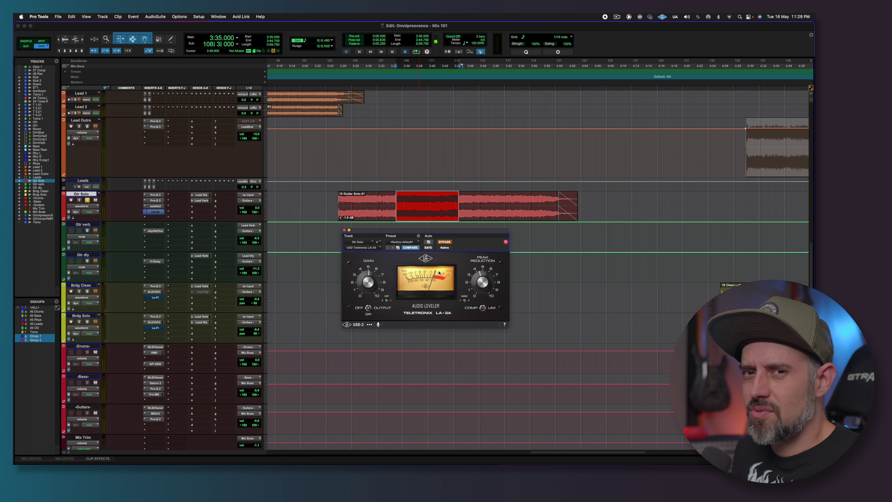
{"action": "left_click", "coordinate": [345, 230]}
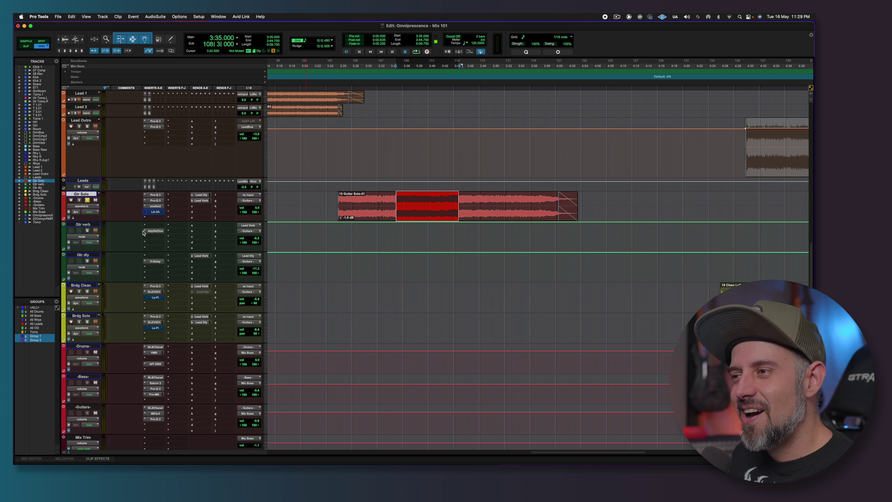
- Audition the Gtr Solo passage selected from 3:35.000 to assess the LA-3A insert's role in the chain
{"action": "left_click", "coordinate": [161, 212]}
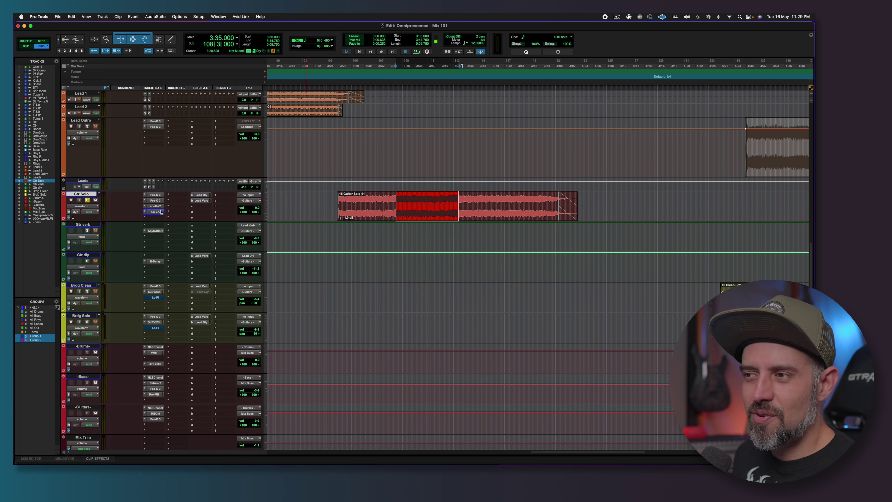
{"action": "key", "text": "space"}
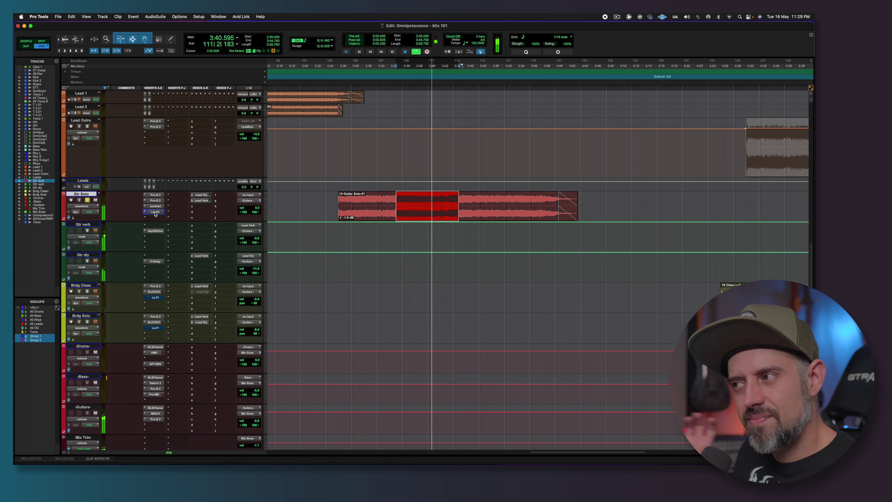
{"action": "key", "text": "space"}
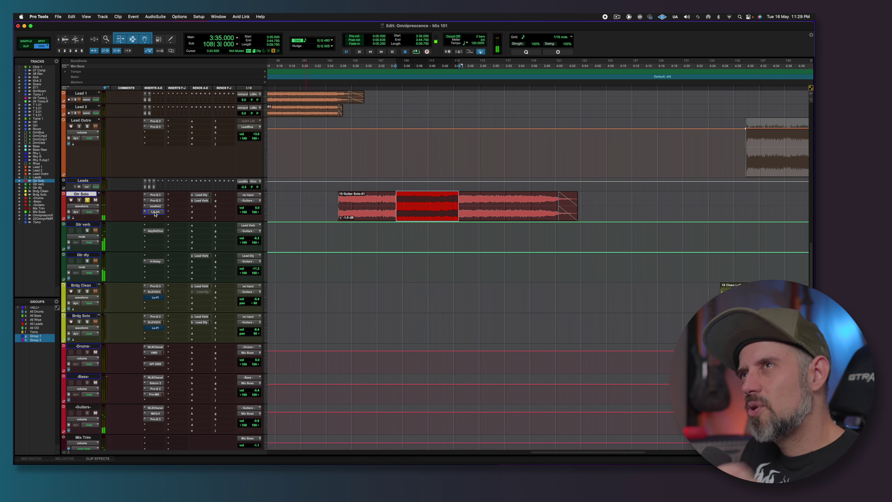